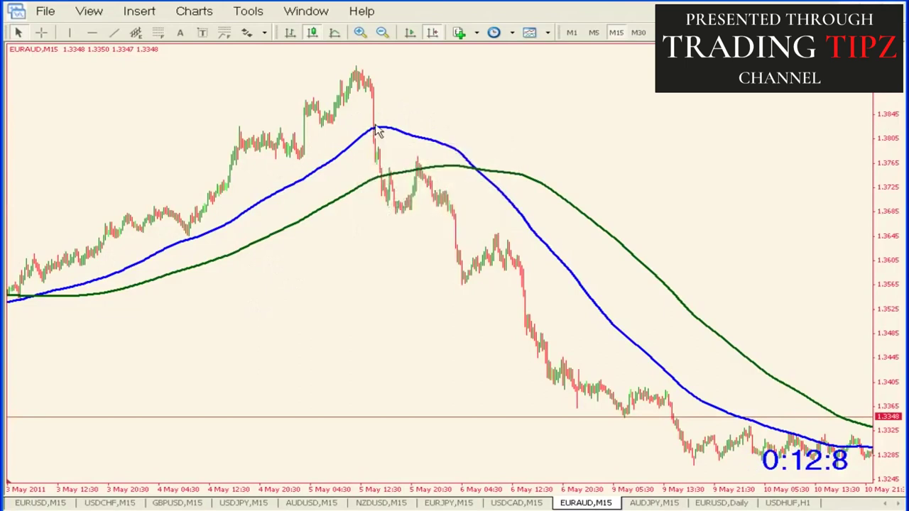
Step: Measure the price drops from the 1.3874 and 1.3846 levels with the crosshair
{"action": "mouse_move", "coordinate": [378, 132]}
{"action": "left_click", "coordinate": [41, 32]}
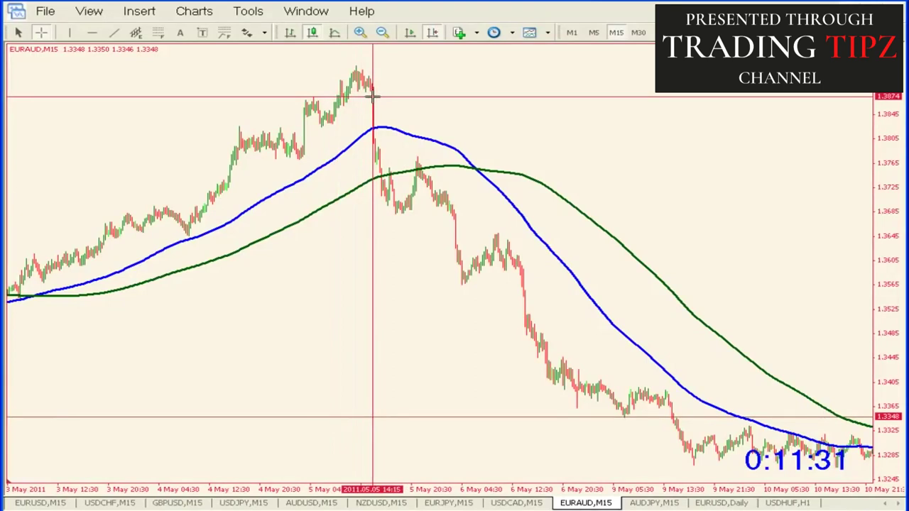
{"action": "left_click_drag", "start_coordinate": [372, 95], "coordinate": [373, 130]}
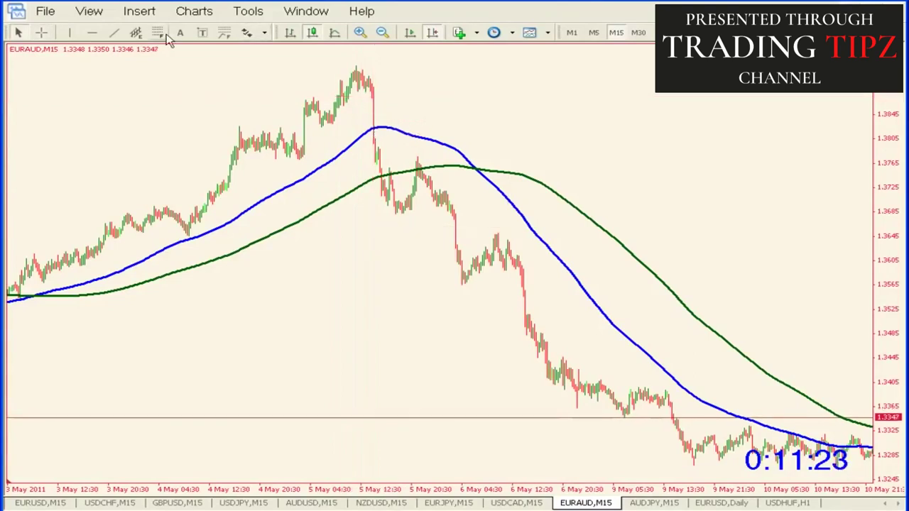
{"action": "left_click", "coordinate": [41, 32]}
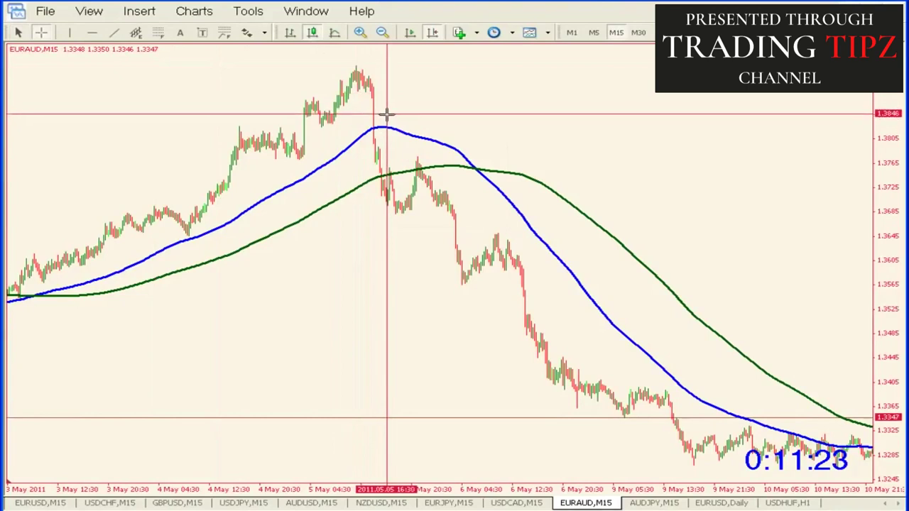
{"action": "left_click_drag", "start_coordinate": [384, 118], "coordinate": [384, 134]}
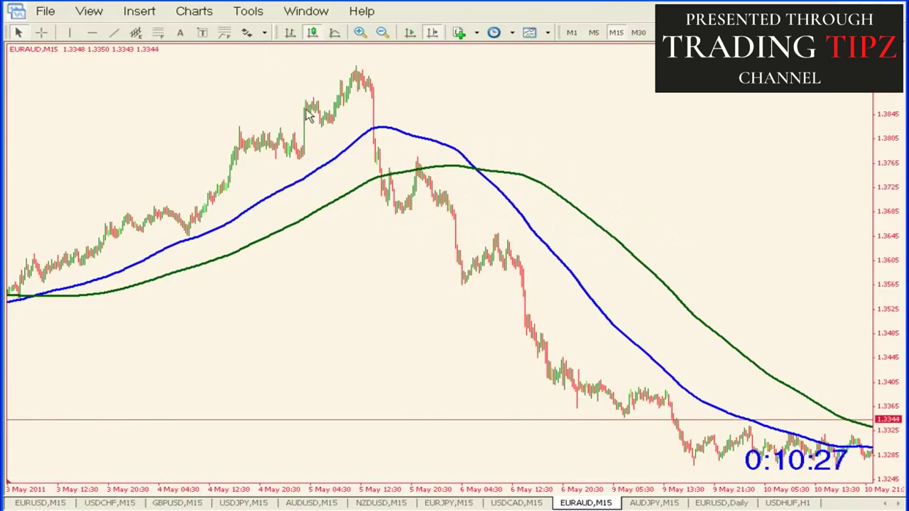
Step: Draw a Fibonacci retracement from the 5 May high down to the 1.3682 swing low
{"action": "left_click", "coordinate": [158, 32]}
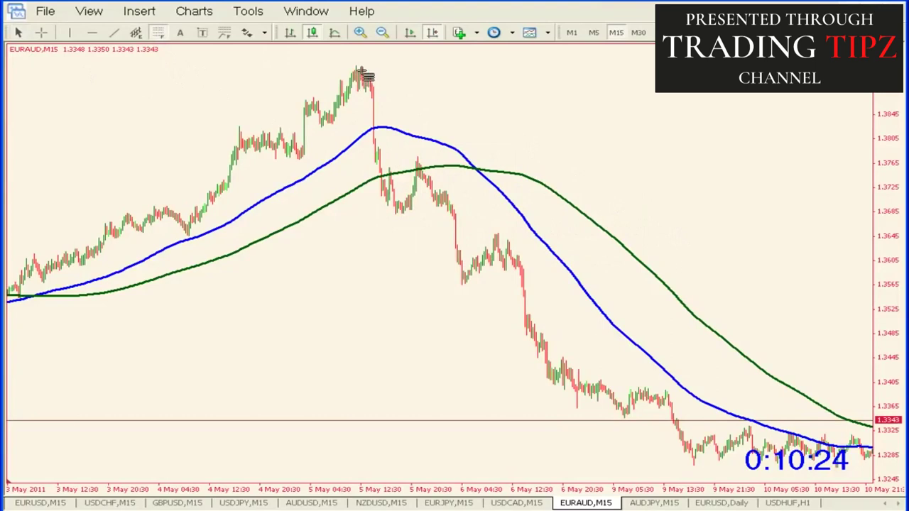
{"action": "left_click_drag", "start_coordinate": [361, 69], "coordinate": [393, 217]}
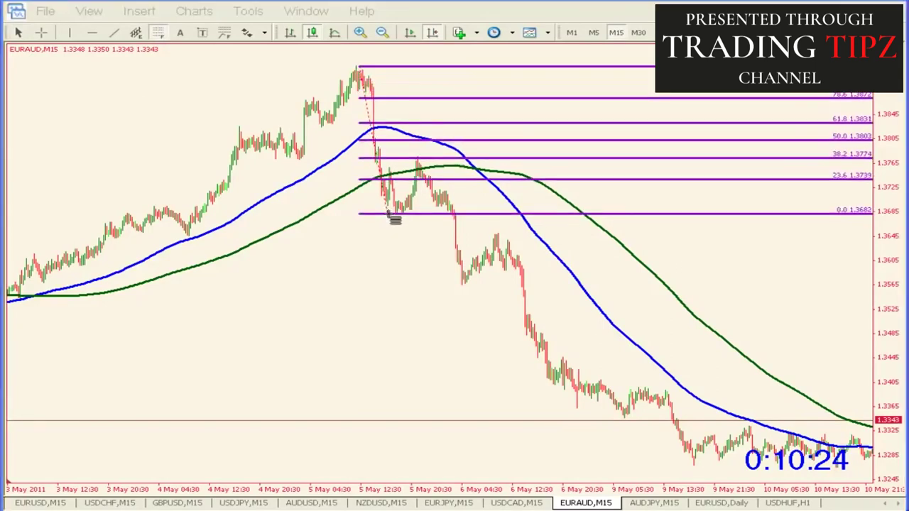
{"action": "left_click", "coordinate": [585, 351]}
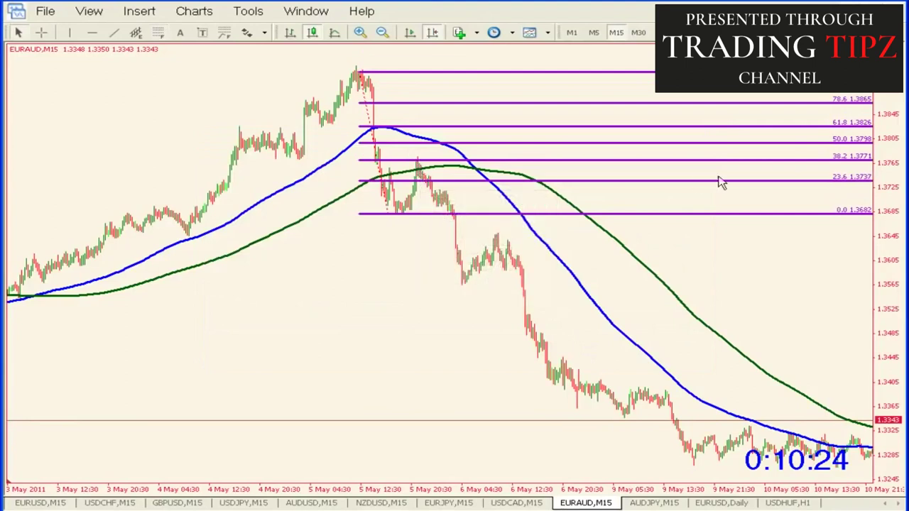
{"action": "mouse_move", "coordinate": [447, 171]}
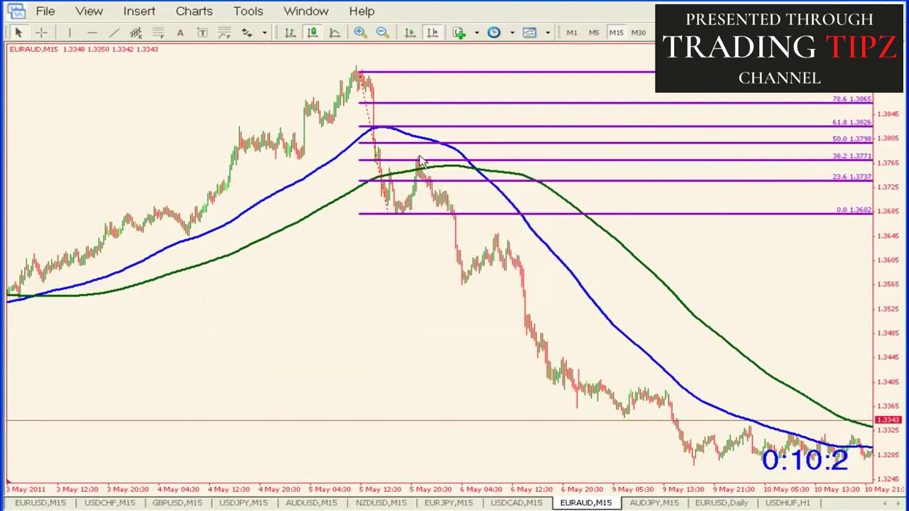
{"action": "mouse_move", "coordinate": [419, 142]}
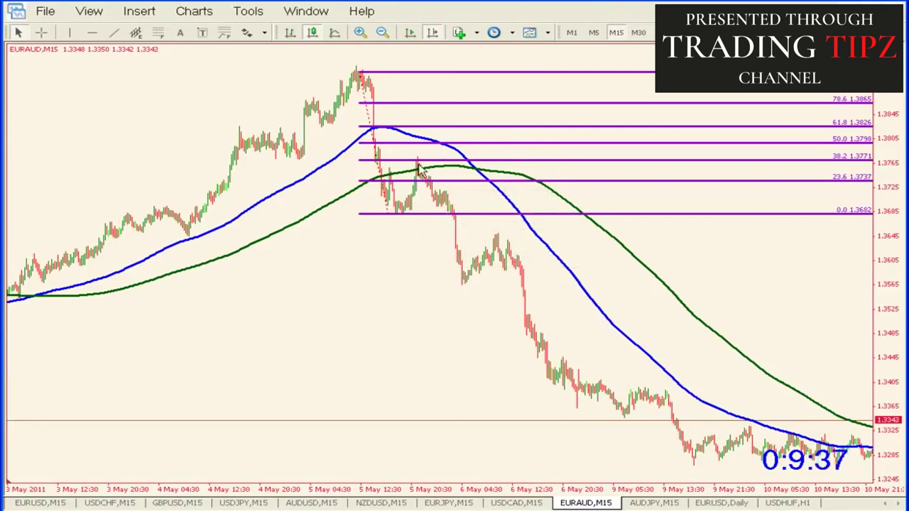
{"action": "mouse_move", "coordinate": [417, 165]}
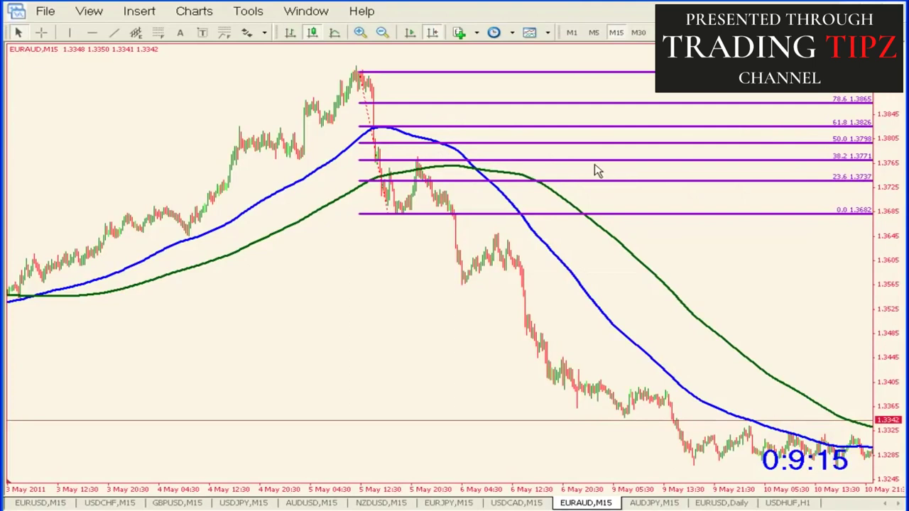
Step: Delete the Fibo 16592 object through the chart's Objects List
{"action": "right_click", "coordinate": [459, 106]}
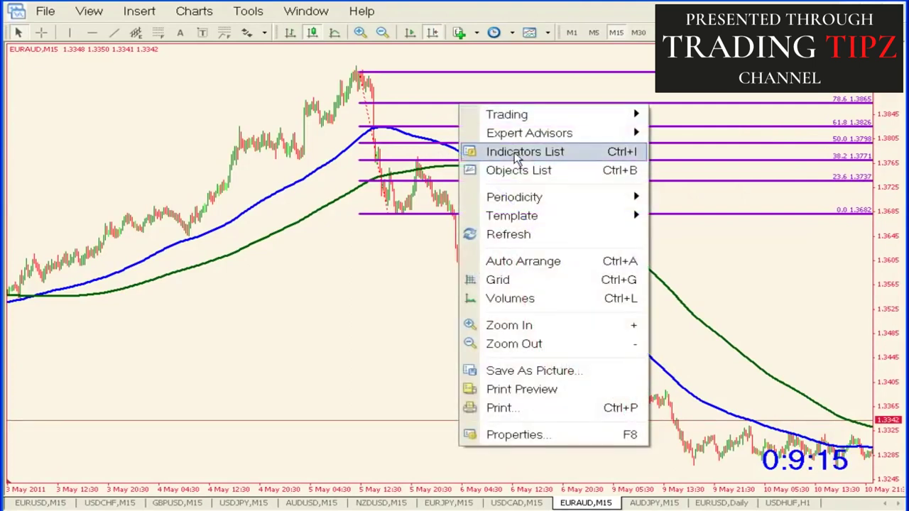
{"action": "left_click", "coordinate": [518, 170]}
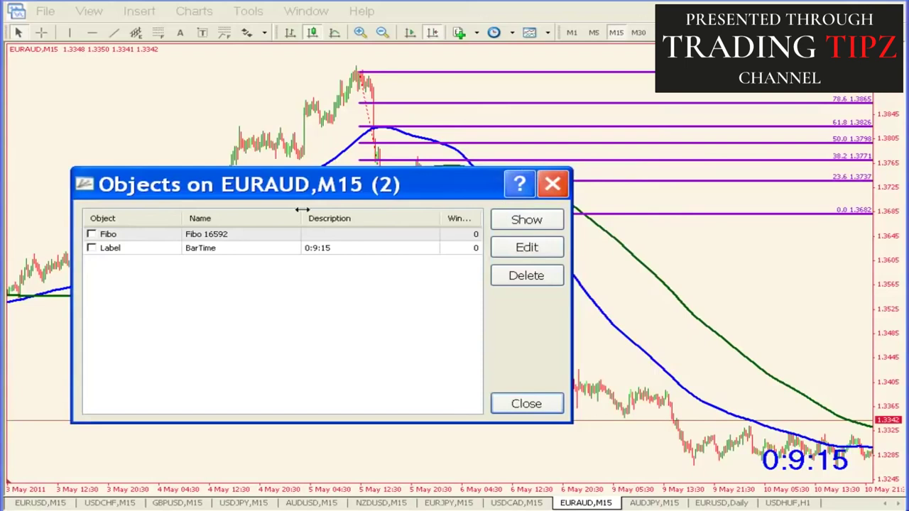
{"action": "left_click", "coordinate": [277, 237]}
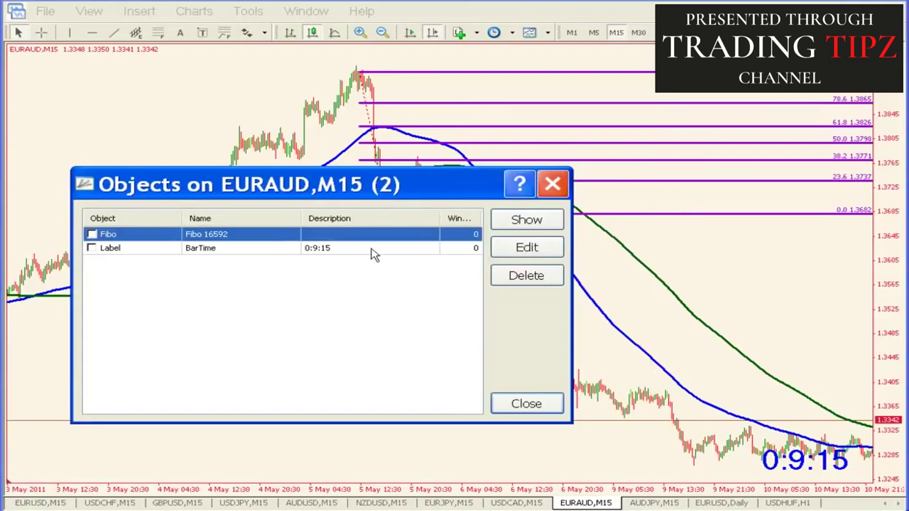
{"action": "left_click", "coordinate": [513, 277]}
{"action": "left_click", "coordinate": [553, 185]}
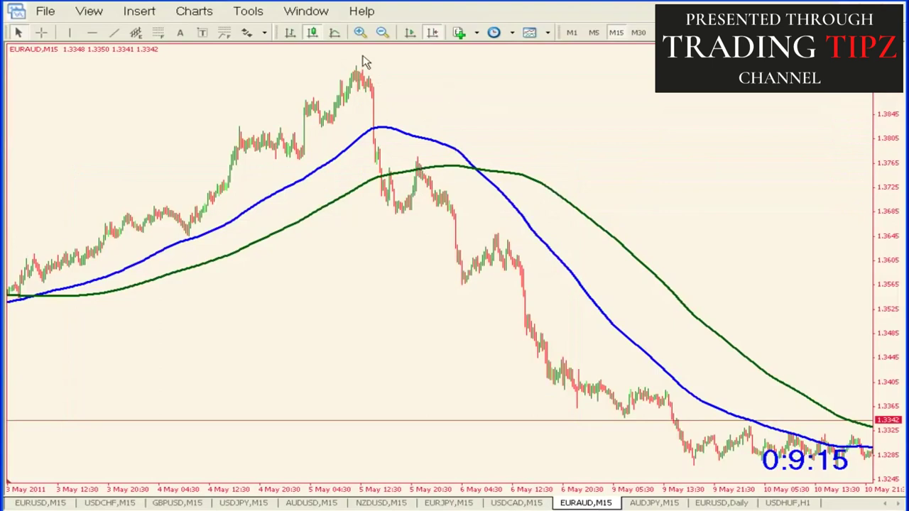
Step: Draw a Fibonacci retracement from 1.3765 down to 1.3564, then measure from its 50.0 level
{"action": "left_click", "coordinate": [158, 37]}
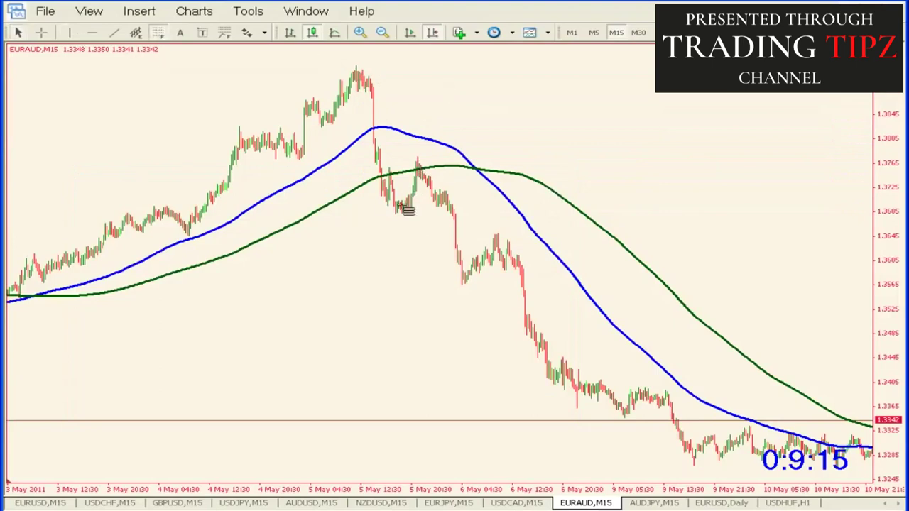
{"action": "left_click_drag", "start_coordinate": [420, 160], "coordinate": [467, 288]}
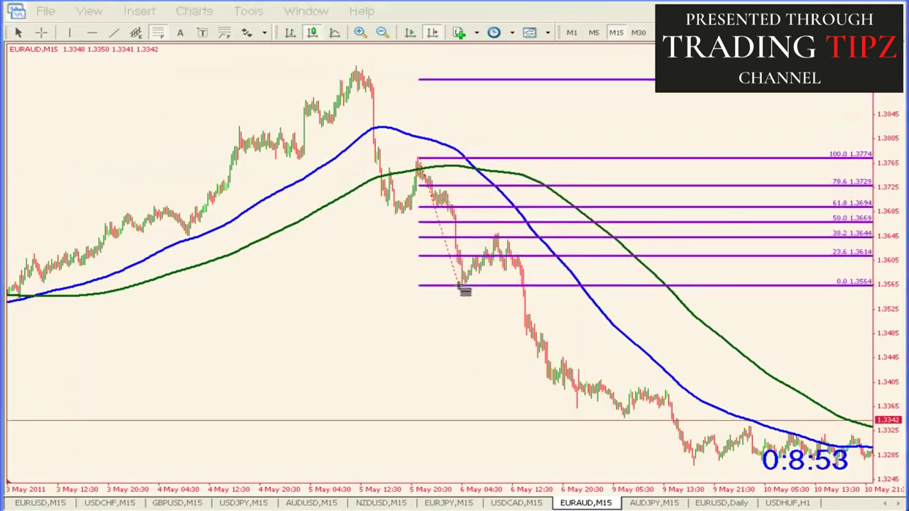
{"action": "left_click", "coordinate": [553, 348]}
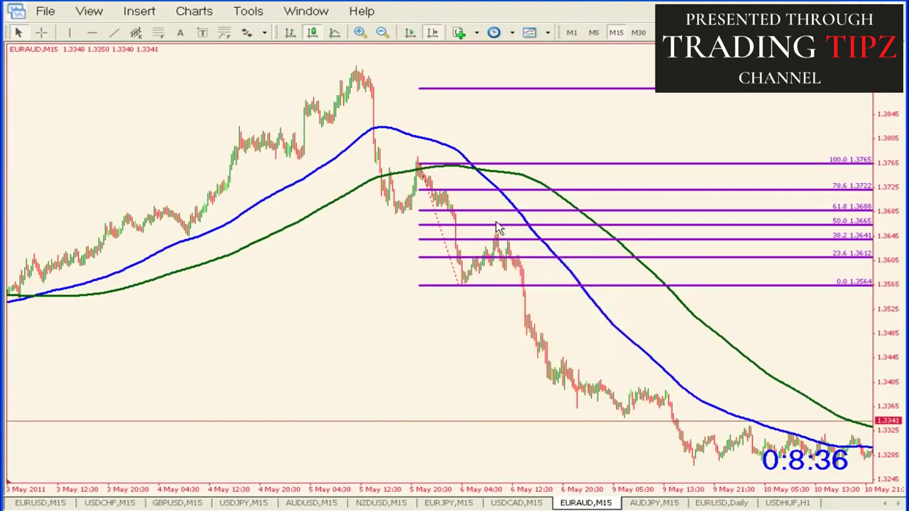
{"action": "left_click", "coordinate": [40, 32]}
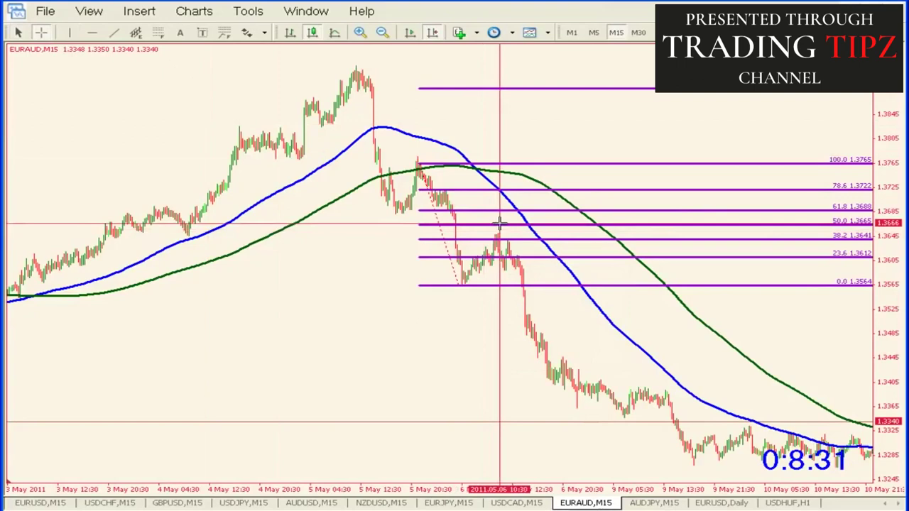
{"action": "left_click_drag", "start_coordinate": [503, 222], "coordinate": [504, 243]}
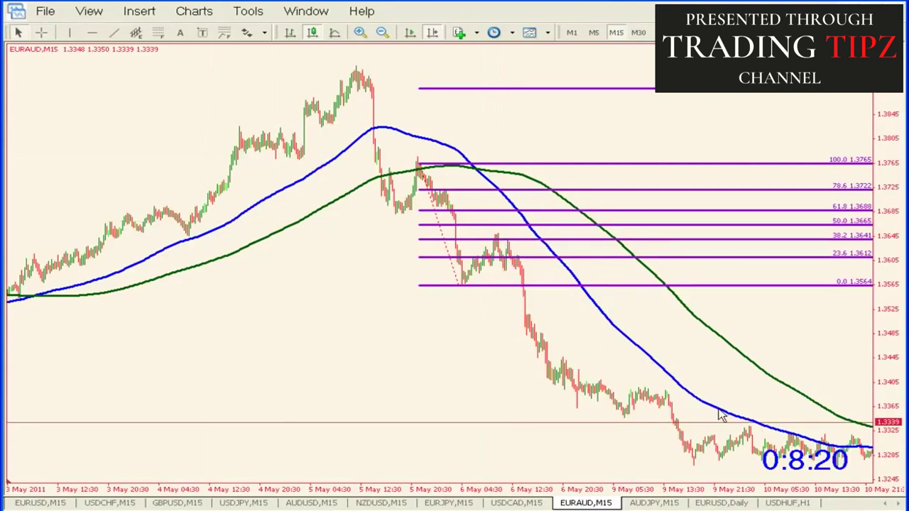
Step: Delete the second Fibonacci retracement, Fibo 16679, via the Objects List
{"action": "right_click", "coordinate": [424, 295]}
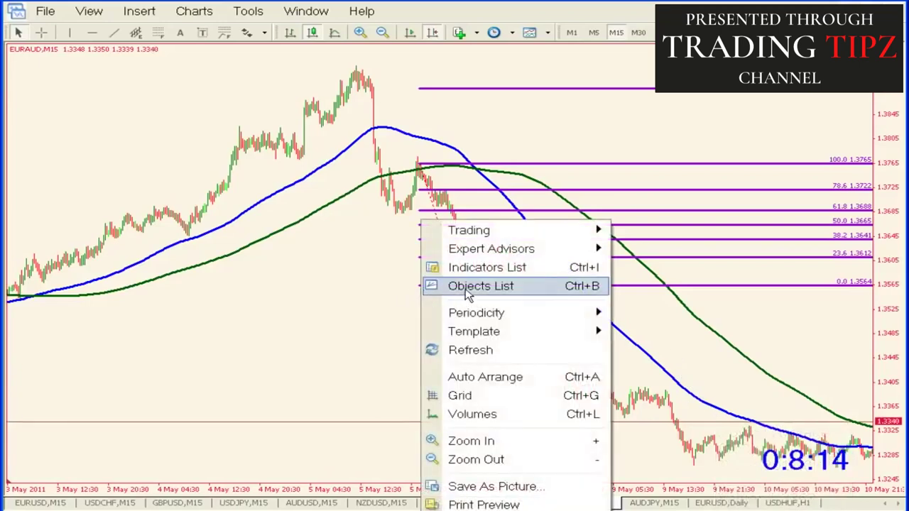
{"action": "left_click", "coordinate": [469, 293]}
{"action": "left_click", "coordinate": [279, 240]}
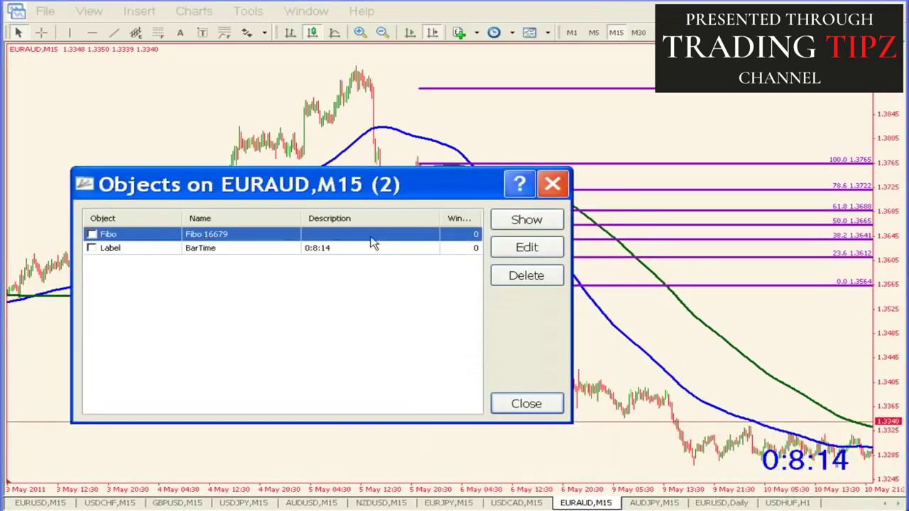
{"action": "left_click", "coordinate": [519, 277]}
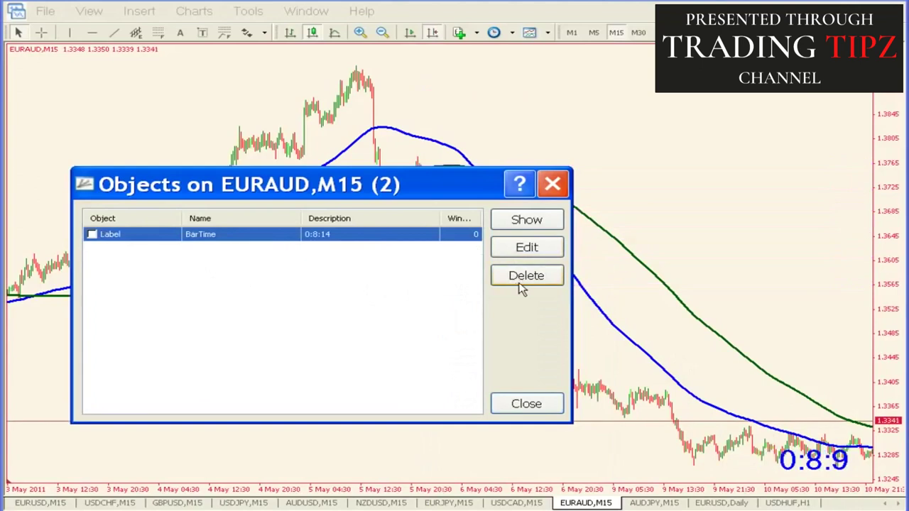
{"action": "left_click", "coordinate": [552, 185]}
Step: Exit crosshair mode and scroll the EURAUD M15 chart to its latest bars
{"action": "left_click_drag", "start_coordinate": [658, 206], "coordinate": [269, 235]}
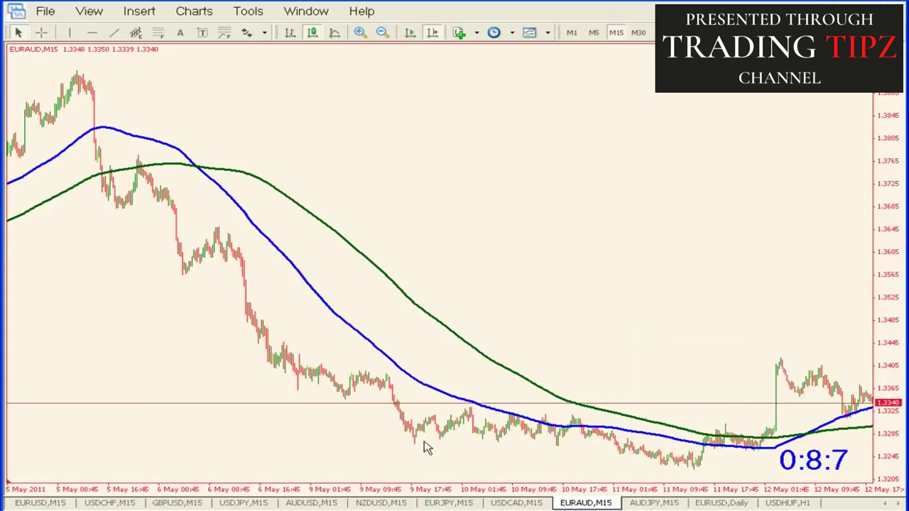
{"action": "left_click", "coordinate": [41, 32]}
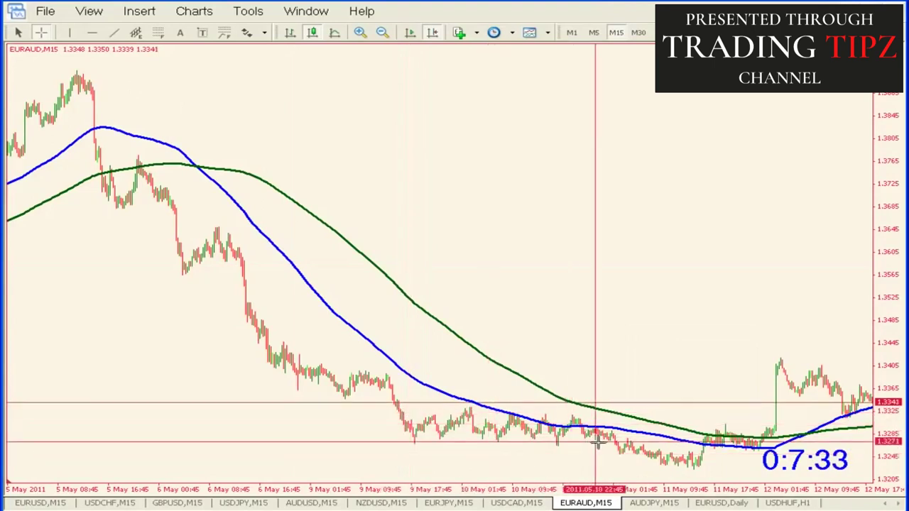
{"action": "left_click", "coordinate": [711, 286]}
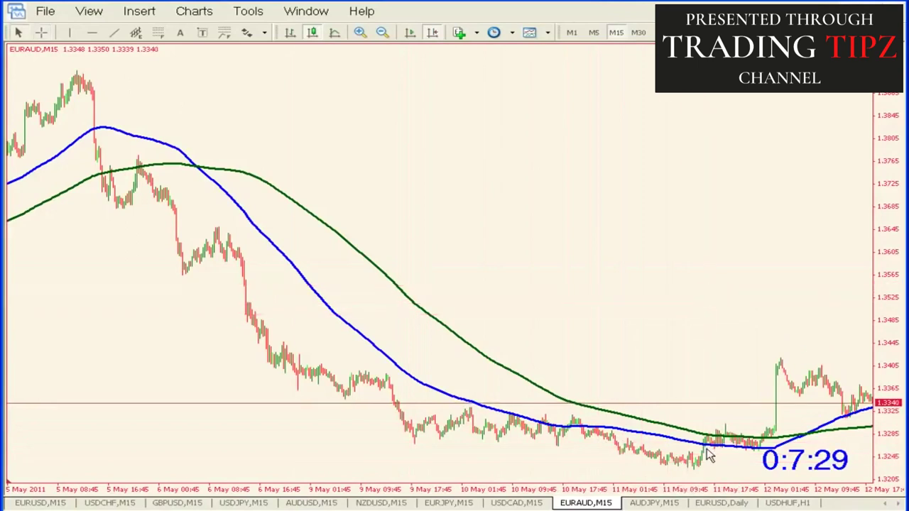
{"action": "mouse_move", "coordinate": [709, 444]}
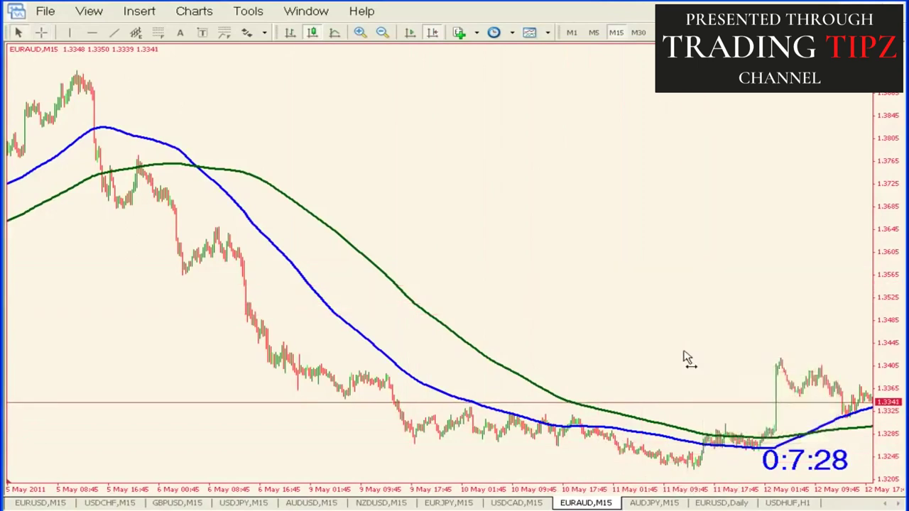
{"action": "scroll", "coordinate": [577, 349], "scroll_direction": "down", "scroll_amount": 3}
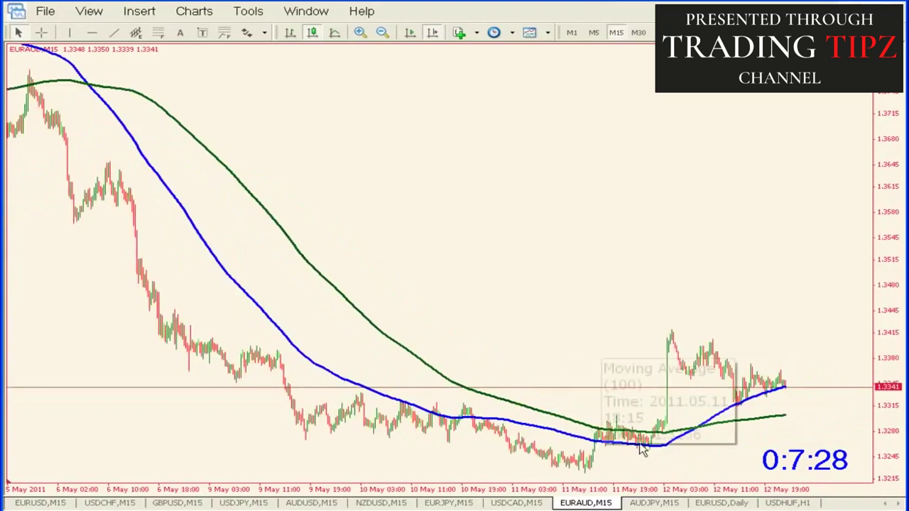
{"action": "mouse_move", "coordinate": [603, 442]}
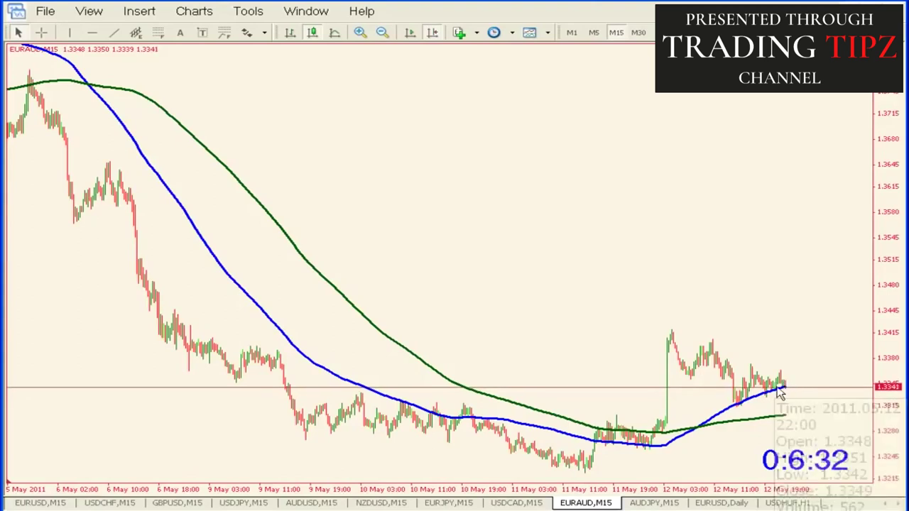
{"action": "mouse_move", "coordinate": [781, 390]}
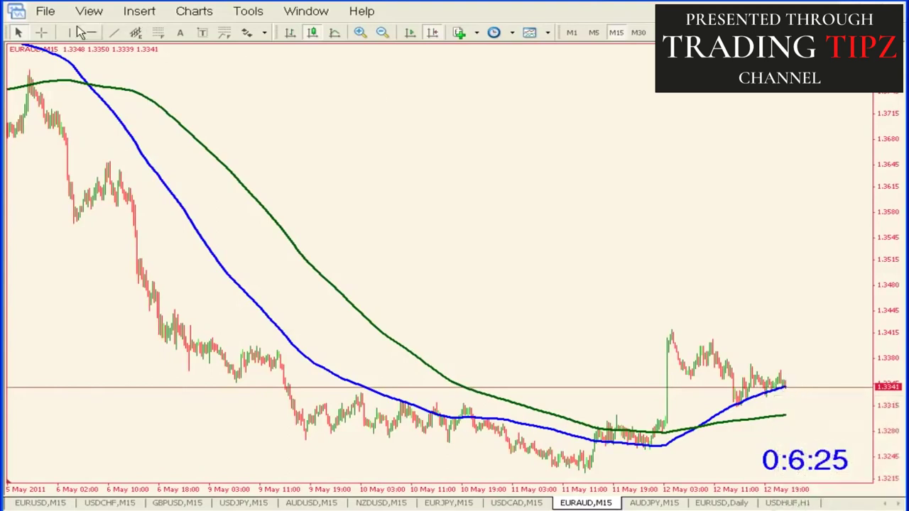
Step: Read the price and date of one EURAUD chart point using the crosshair
{"action": "left_click", "coordinate": [41, 32]}
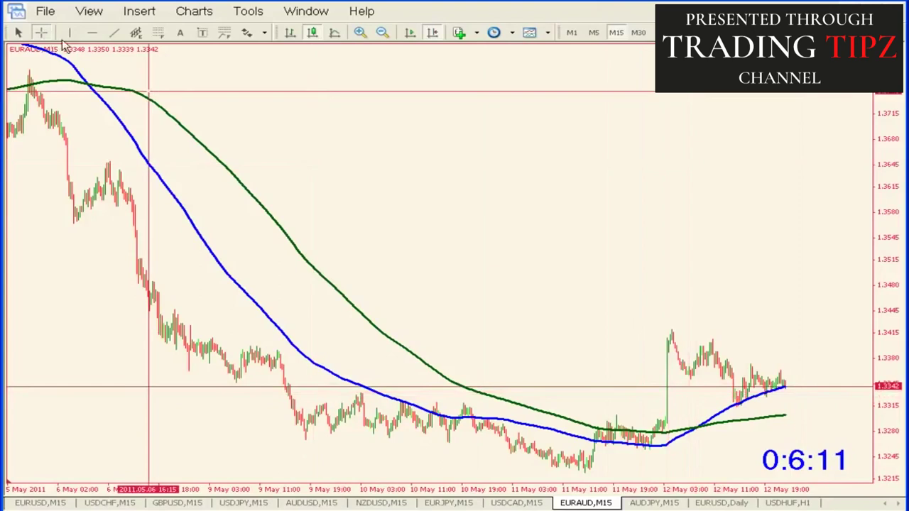
{"action": "left_click", "coordinate": [322, 130]}
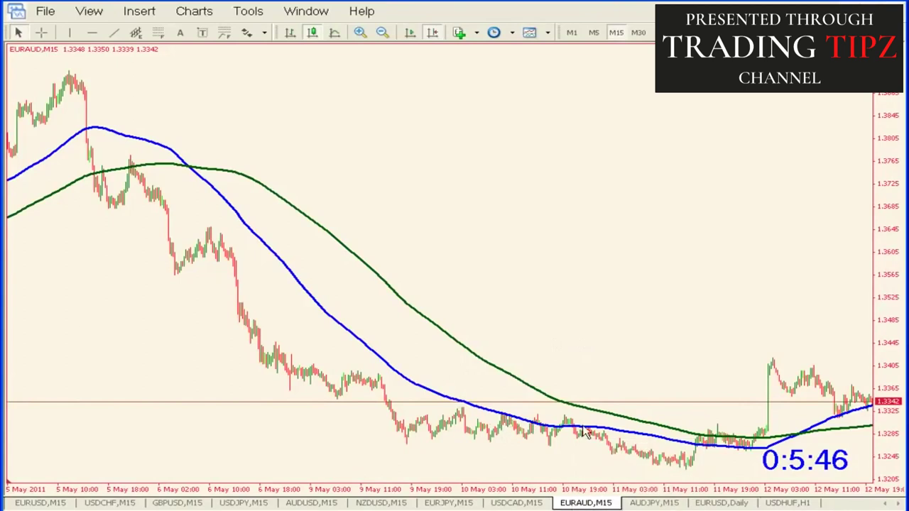
{"action": "mouse_move", "coordinate": [696, 442]}
Step: Open the EURUSD,M15 chart and drag back to the early-May moving-average crossover
{"action": "left_click", "coordinate": [40, 503]}
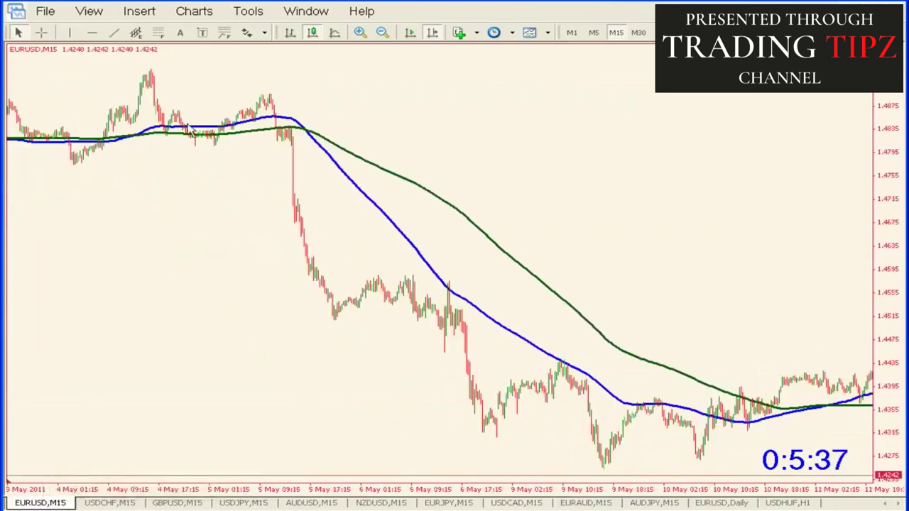
{"action": "left_click_drag", "start_coordinate": [199, 165], "coordinate": [315, 179]}
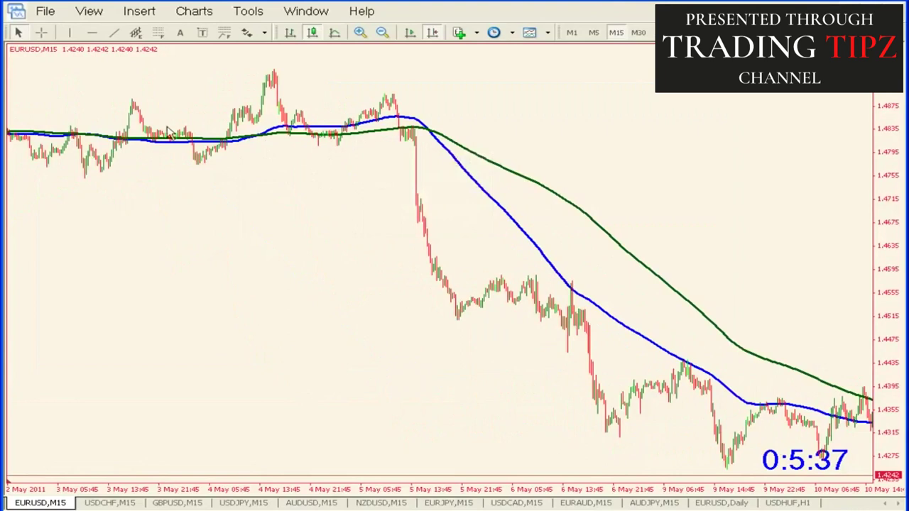
{"action": "mouse_move", "coordinate": [192, 154]}
{"action": "mouse_move", "coordinate": [125, 138]}
{"action": "mouse_move", "coordinate": [250, 140]}
{"action": "mouse_move", "coordinate": [168, 133]}
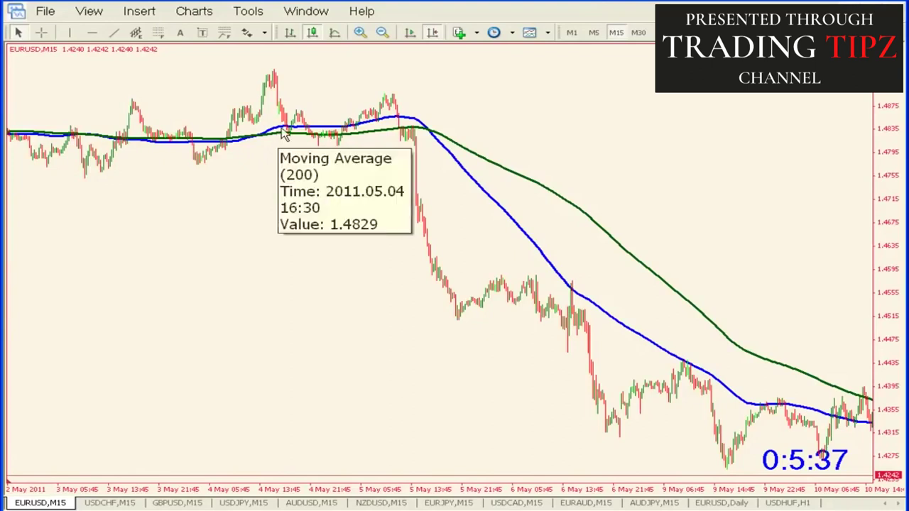
{"action": "mouse_move", "coordinate": [290, 127]}
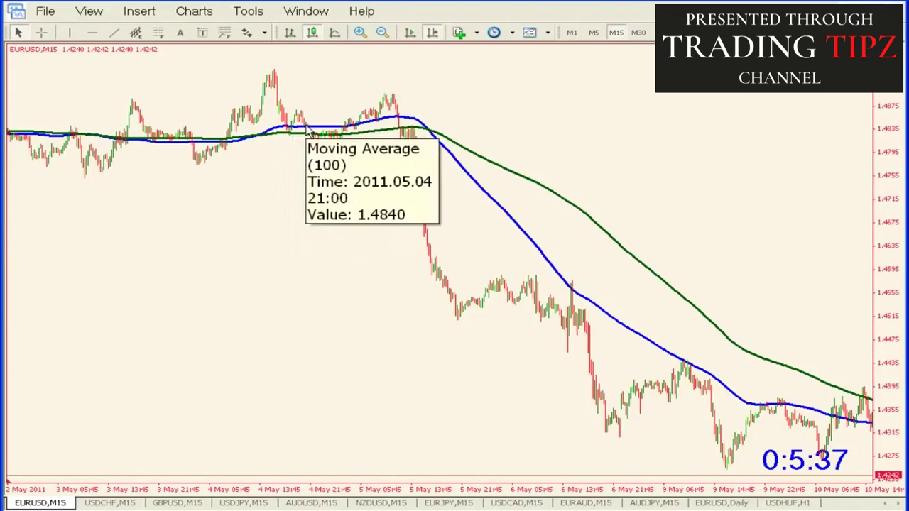
{"action": "mouse_move", "coordinate": [321, 139]}
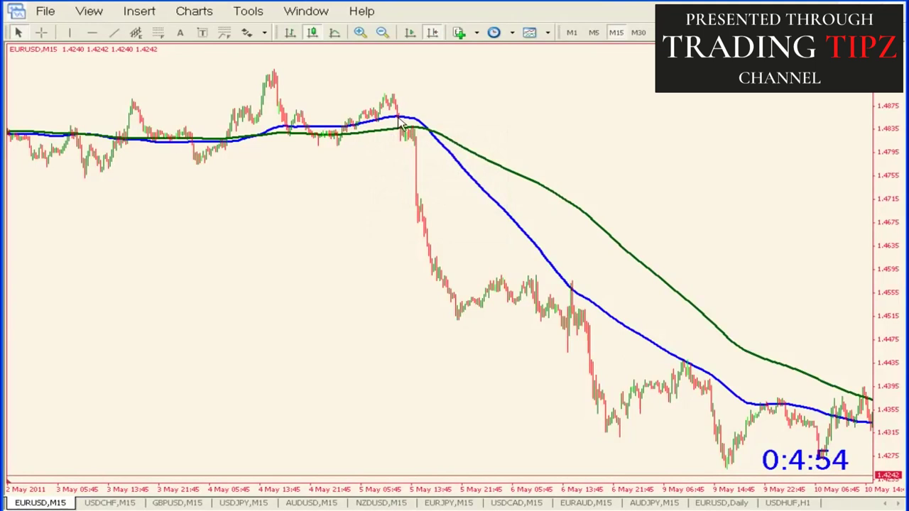
{"action": "mouse_move", "coordinate": [401, 122]}
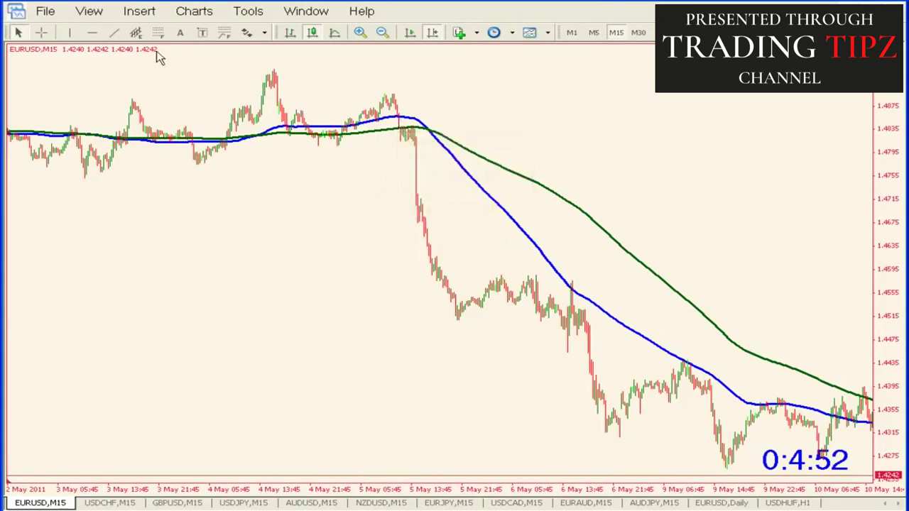
{"action": "left_click", "coordinate": [42, 32]}
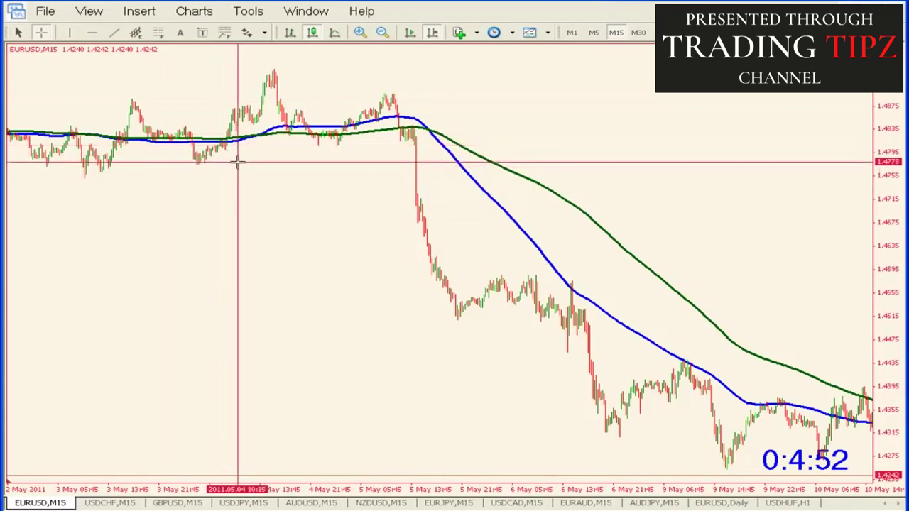
{"action": "left_click", "coordinate": [44, 33]}
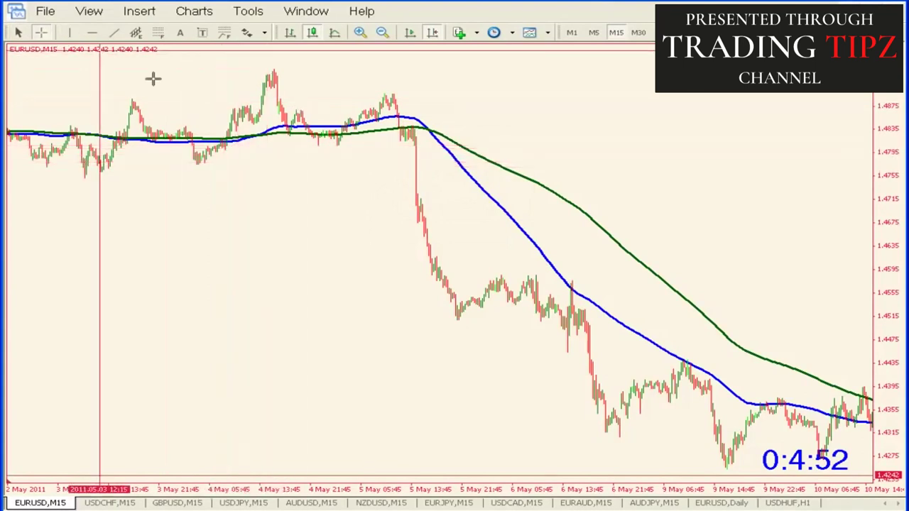
{"action": "left_click", "coordinate": [402, 122]}
{"action": "mouse_move", "coordinate": [404, 125]}
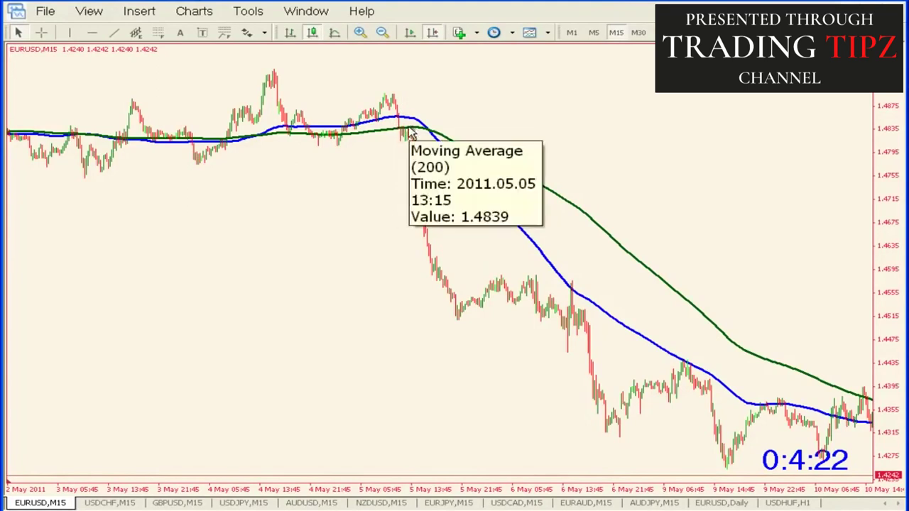
{"action": "mouse_move", "coordinate": [414, 149]}
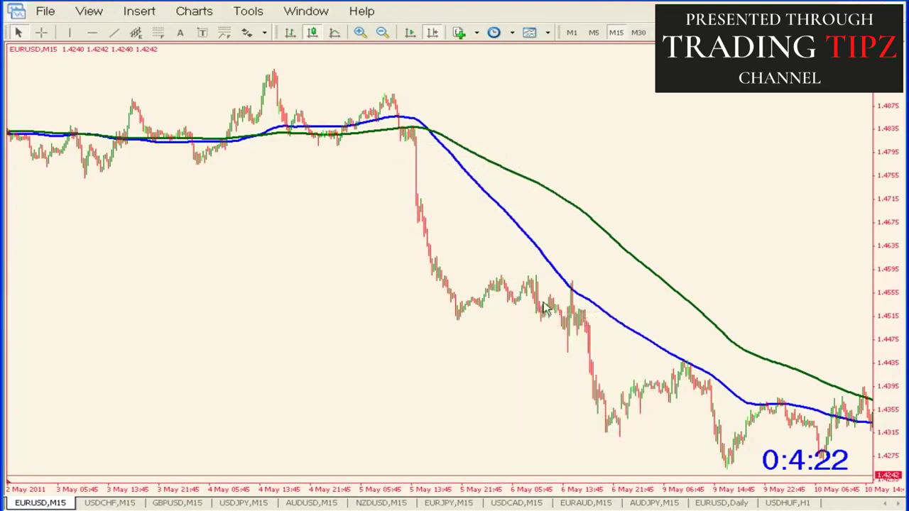
{"action": "mouse_move", "coordinate": [575, 293]}
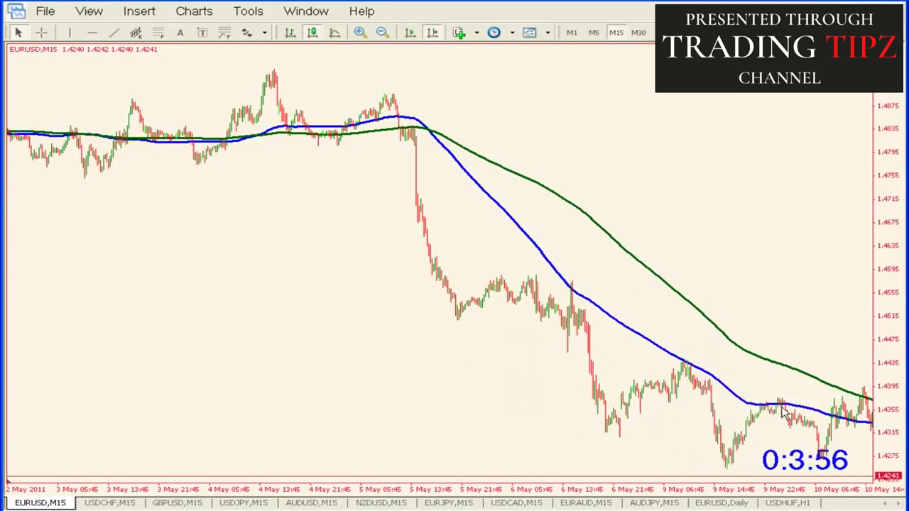
Step: Drag the EURUSD M15 chart left twice to show the latest bars through 12 May
{"action": "left_click_drag", "start_coordinate": [696, 349], "coordinate": [469, 321]}
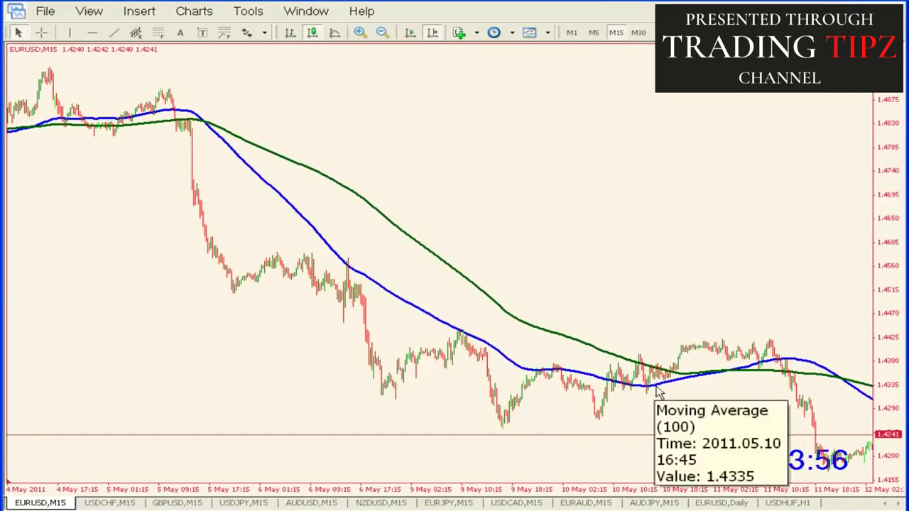
{"action": "mouse_move", "coordinate": [677, 382]}
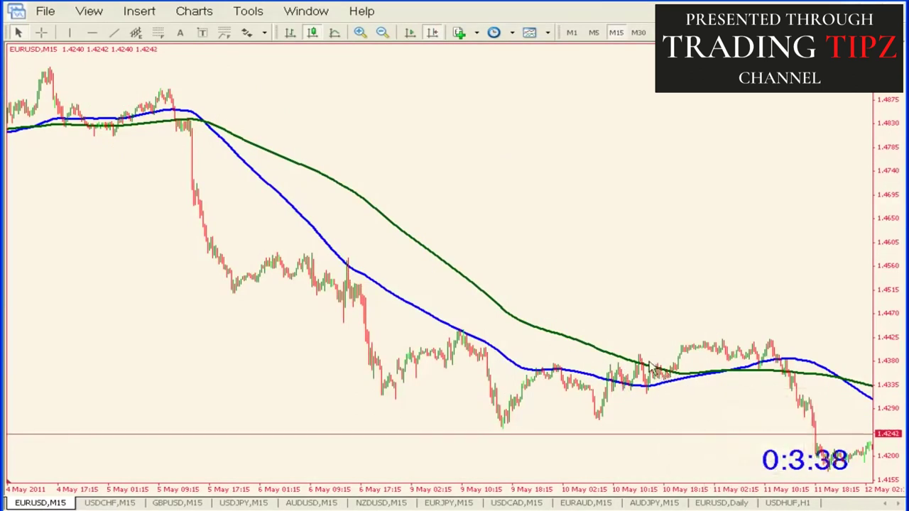
{"action": "mouse_move", "coordinate": [681, 360]}
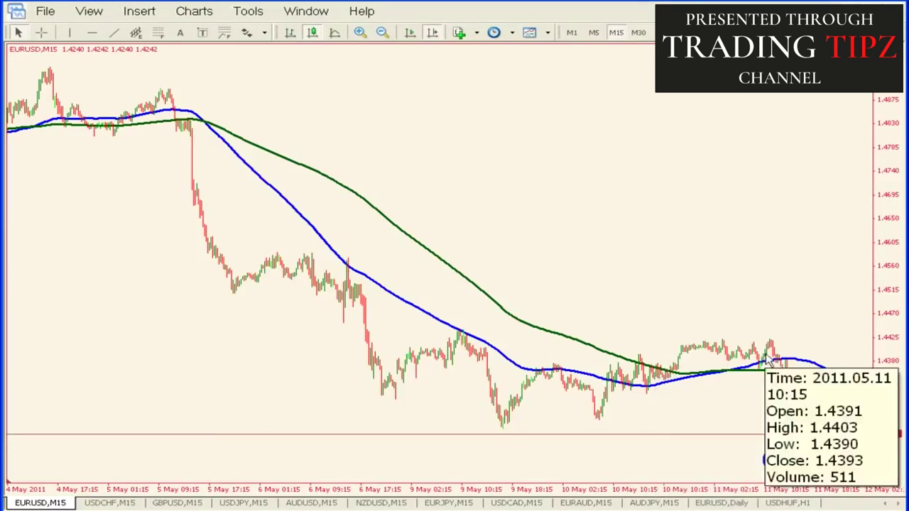
{"action": "left_click_drag", "start_coordinate": [747, 319], "coordinate": [506, 308]}
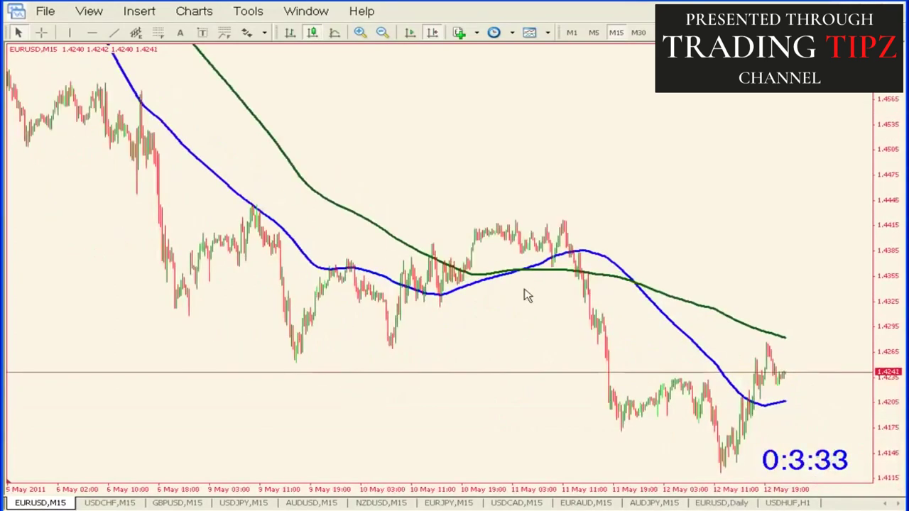